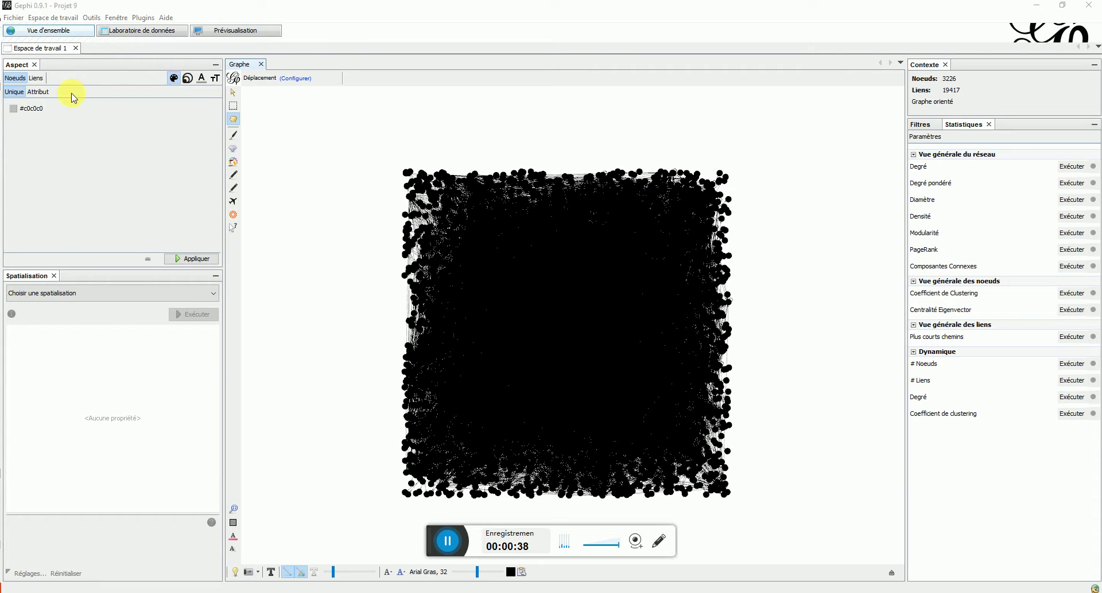
- Color the nodes by the Status attribute, with blue for 1 and red for 0, and apply it to the graph
{"action": "left_click", "coordinate": [38, 92]}
{"action": "left_click", "coordinate": [68, 106]}
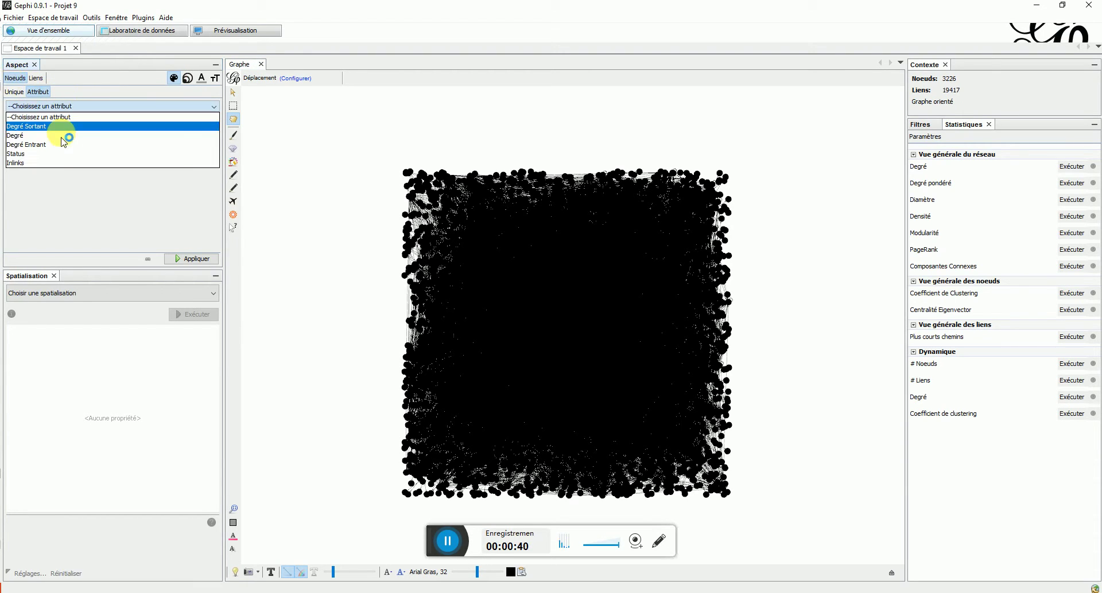
{"action": "left_click", "coordinate": [67, 147]}
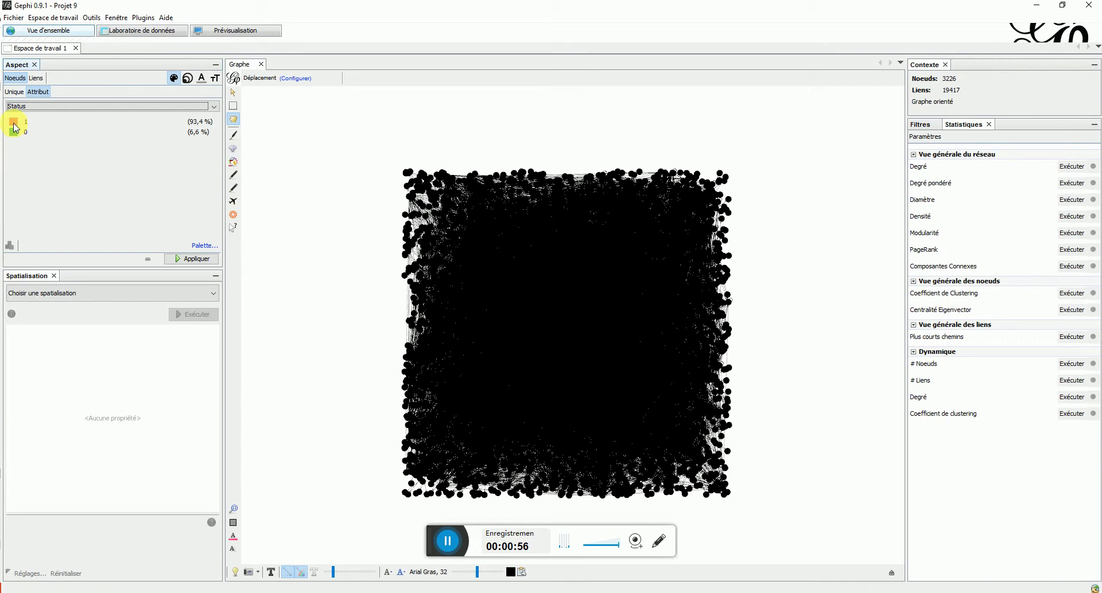
{"action": "left_click", "coordinate": [14, 122]}
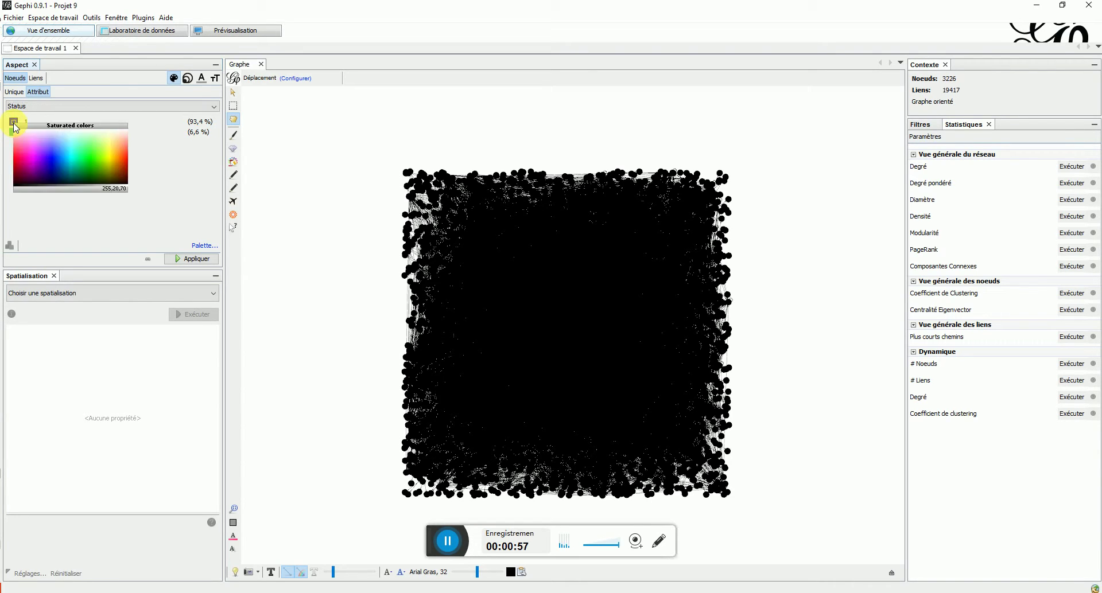
{"action": "left_click", "coordinate": [52, 156]}
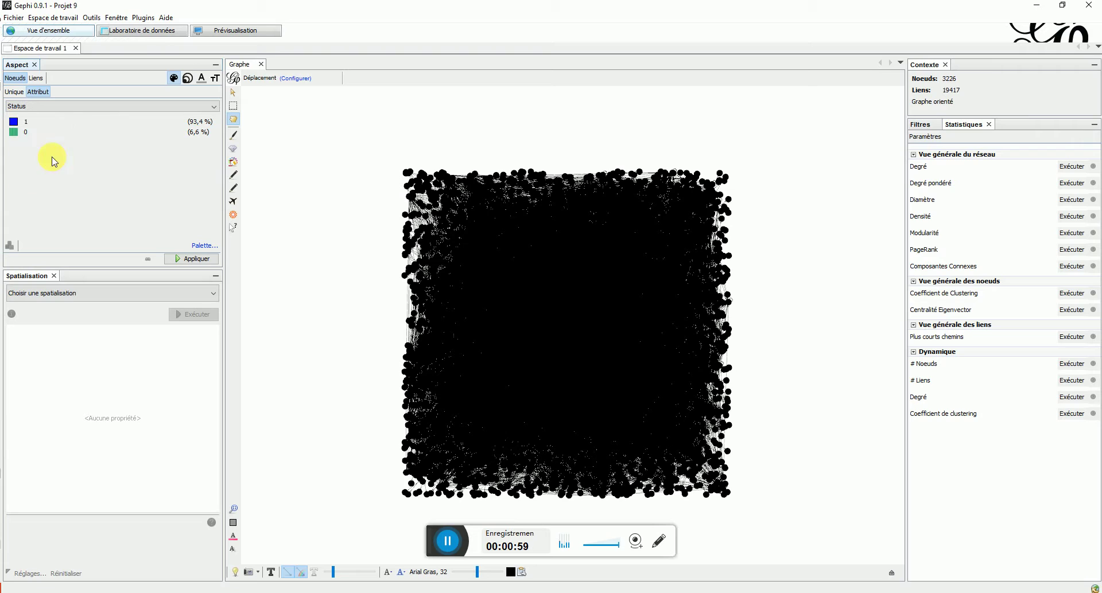
{"action": "left_click", "coordinate": [16, 133]}
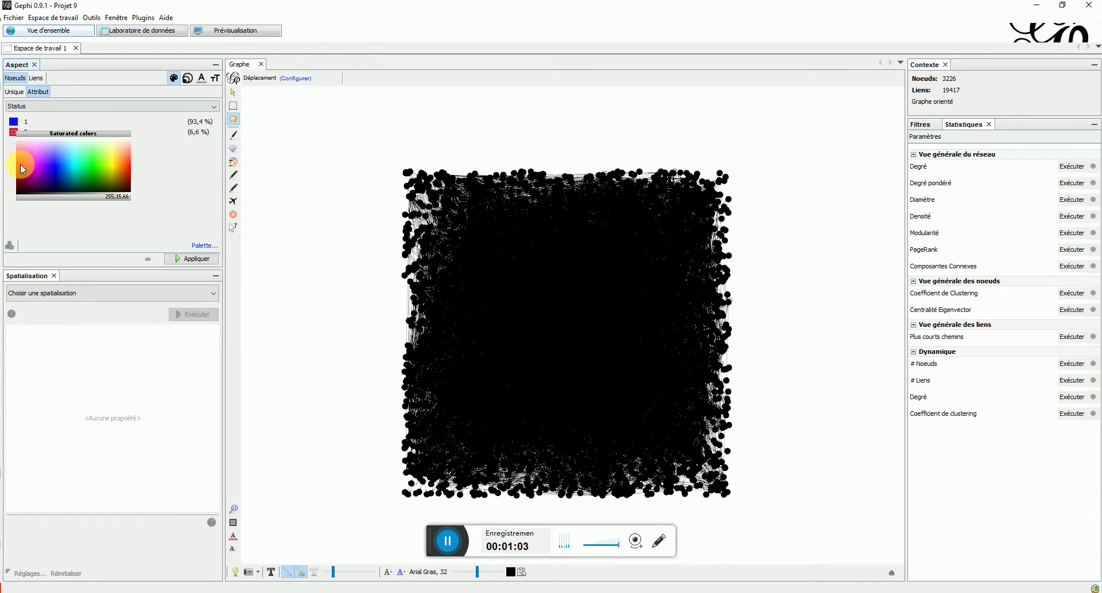
{"action": "left_click", "coordinate": [20, 164]}
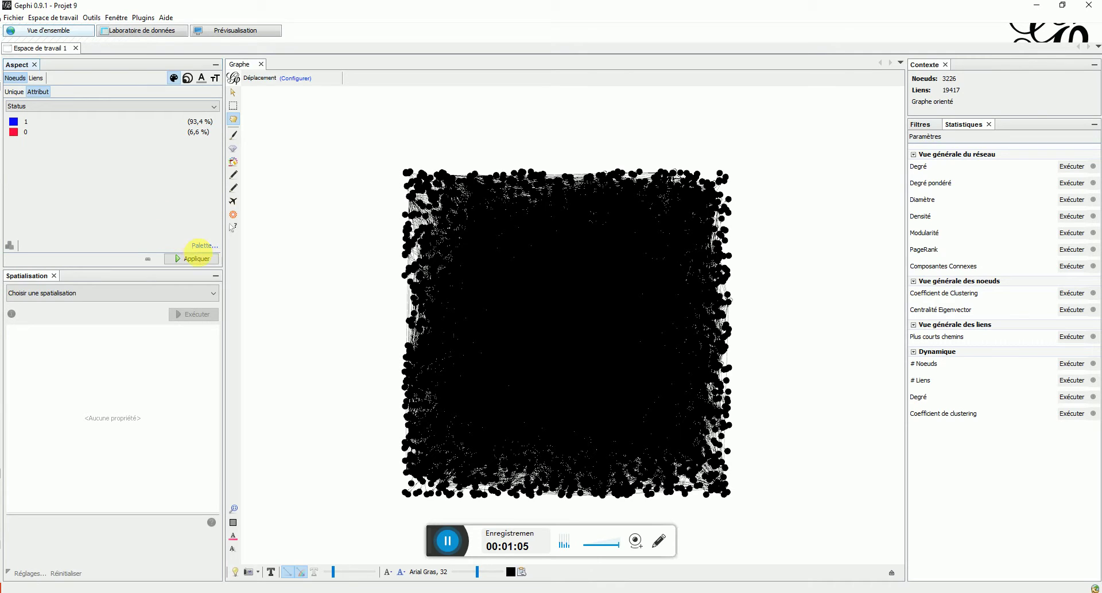
{"action": "left_click", "coordinate": [193, 261]}
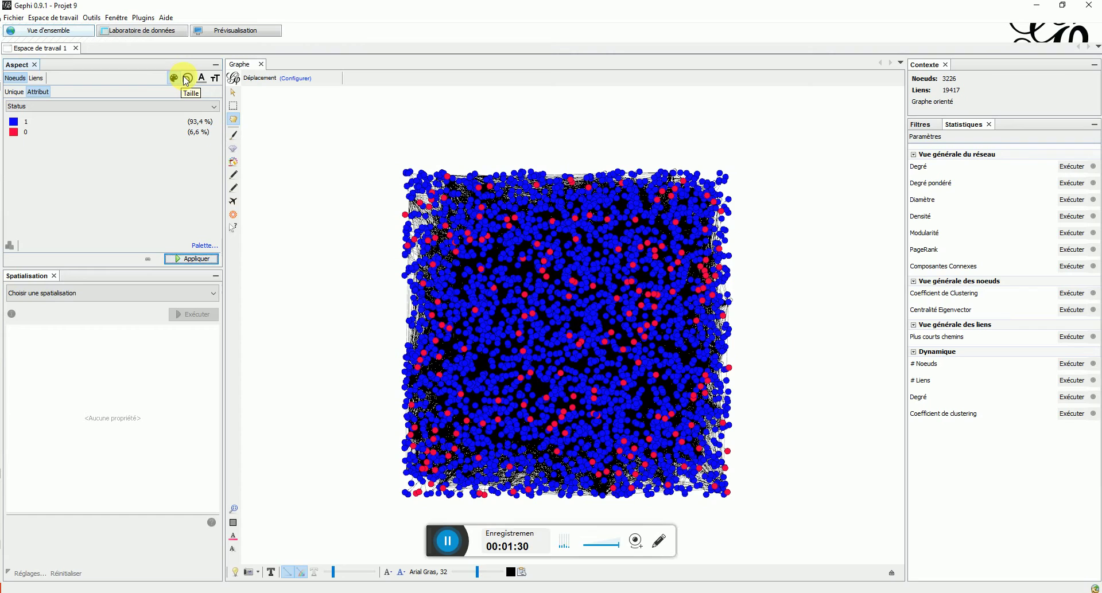
- Size the nodes by Degré Entrant with a minimum of 5 and a maximum of 70, and apply it
{"action": "left_click", "coordinate": [187, 78]}
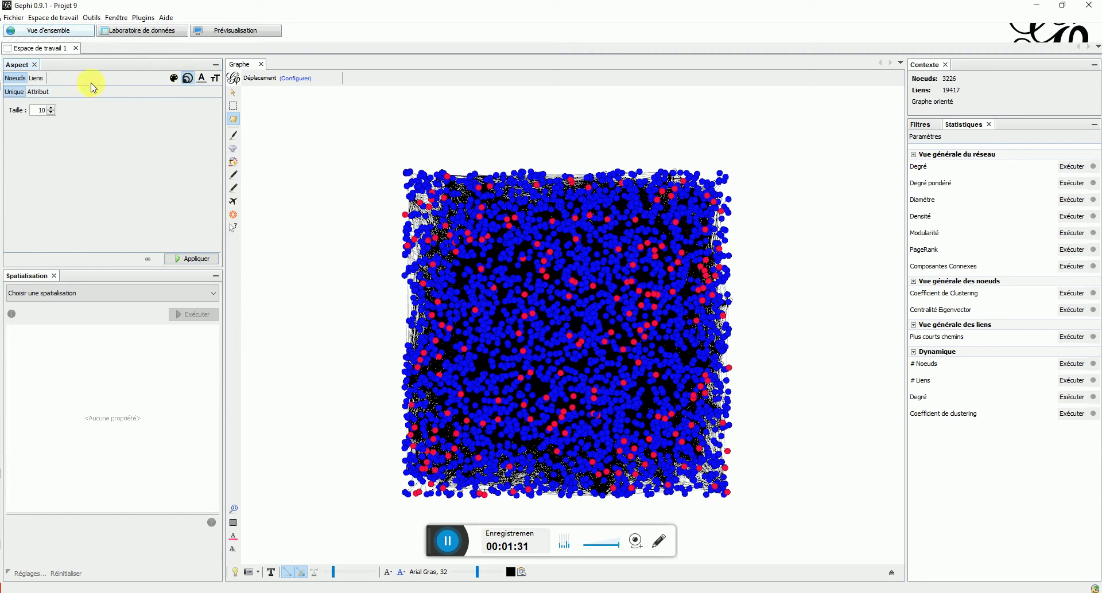
{"action": "left_click", "coordinate": [40, 93]}
{"action": "left_click", "coordinate": [53, 106]}
{"action": "left_click", "coordinate": [67, 133]}
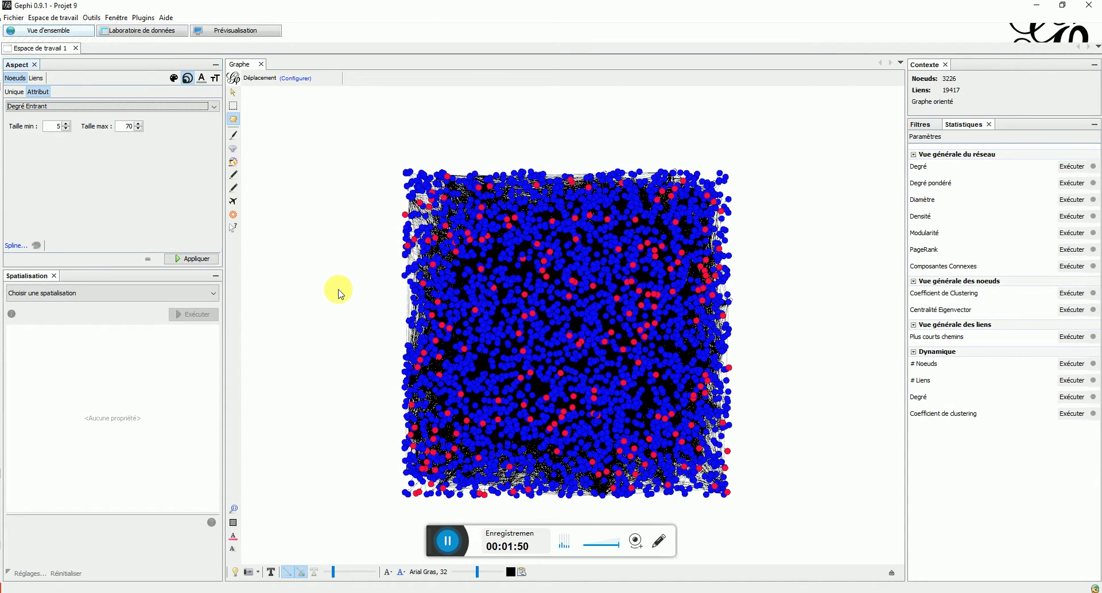
{"action": "left_click", "coordinate": [184, 258]}
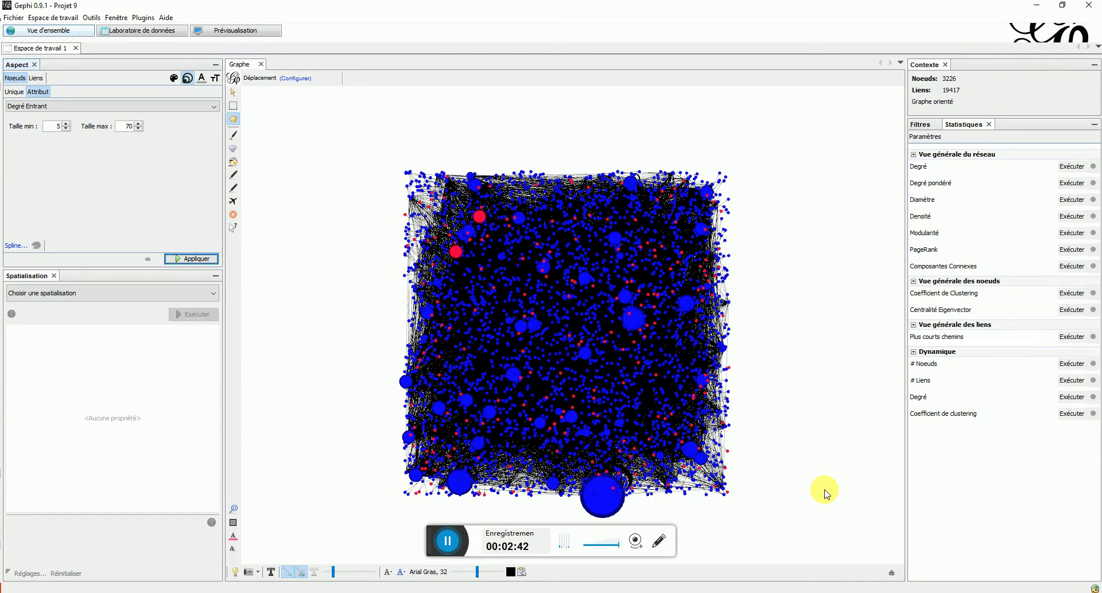
- Choose the Force Atlas 2 layout and enable Dissuader les Hubs and Empêcher le Recouvrement
{"action": "left_click", "coordinate": [79, 296]}
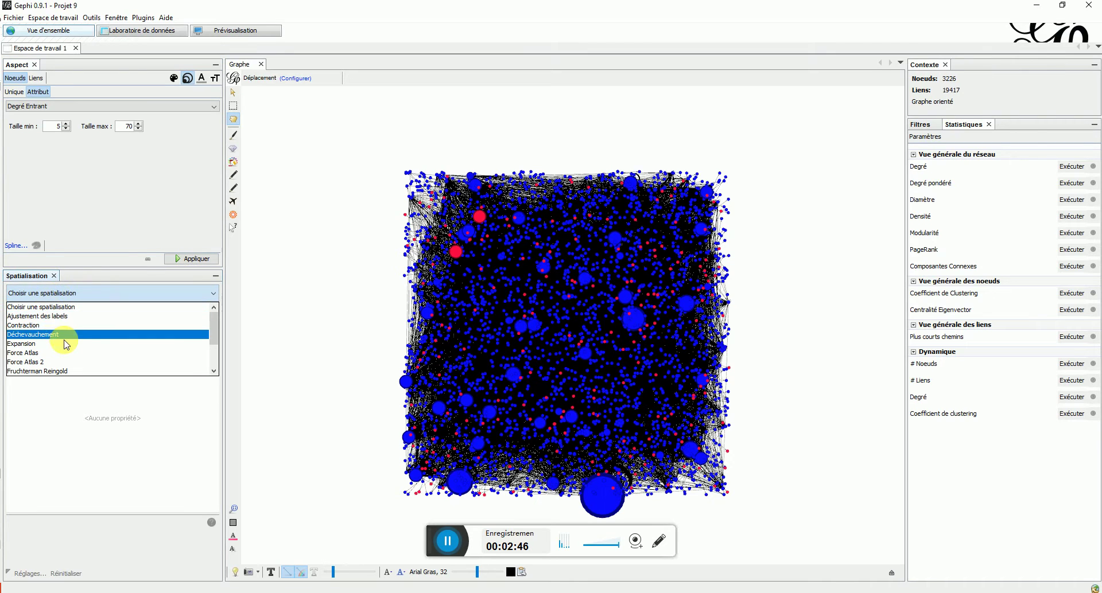
{"action": "left_click", "coordinate": [73, 362]}
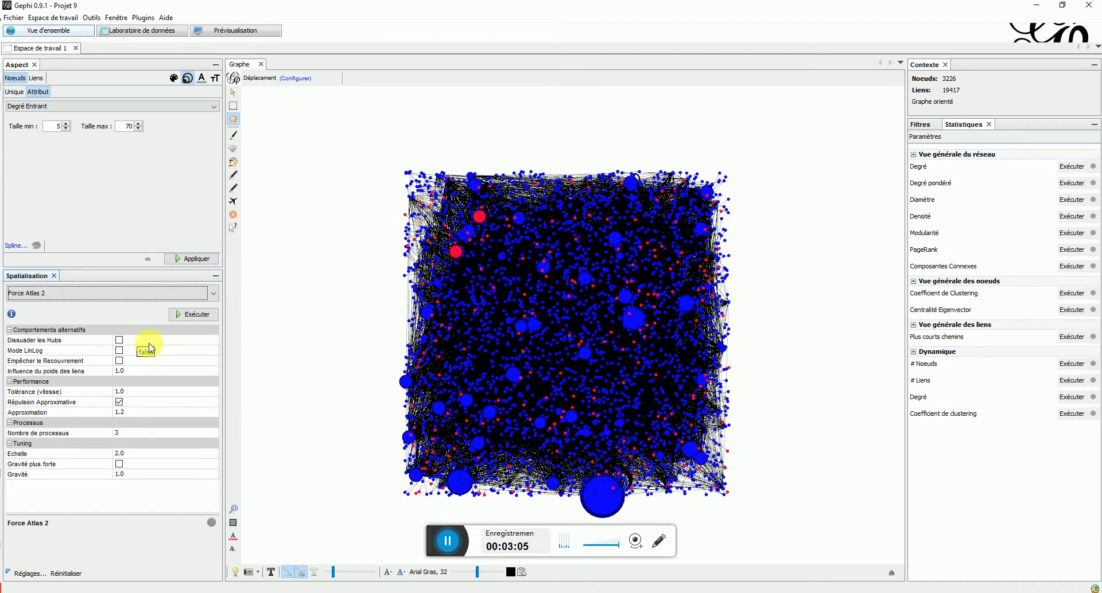
{"action": "left_click", "coordinate": [121, 342]}
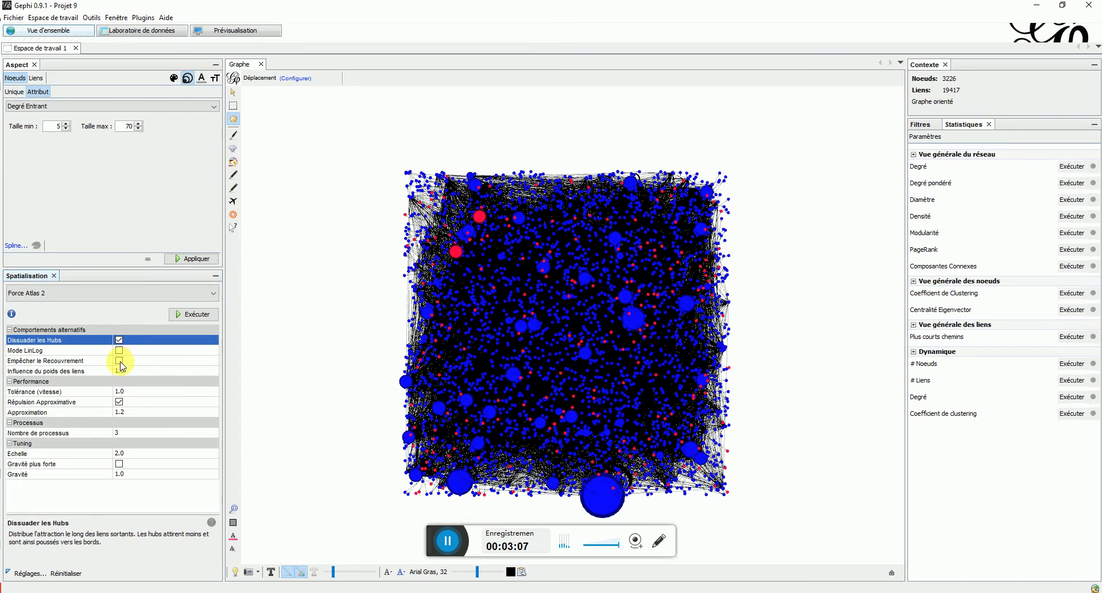
{"action": "left_click", "coordinate": [119, 360]}
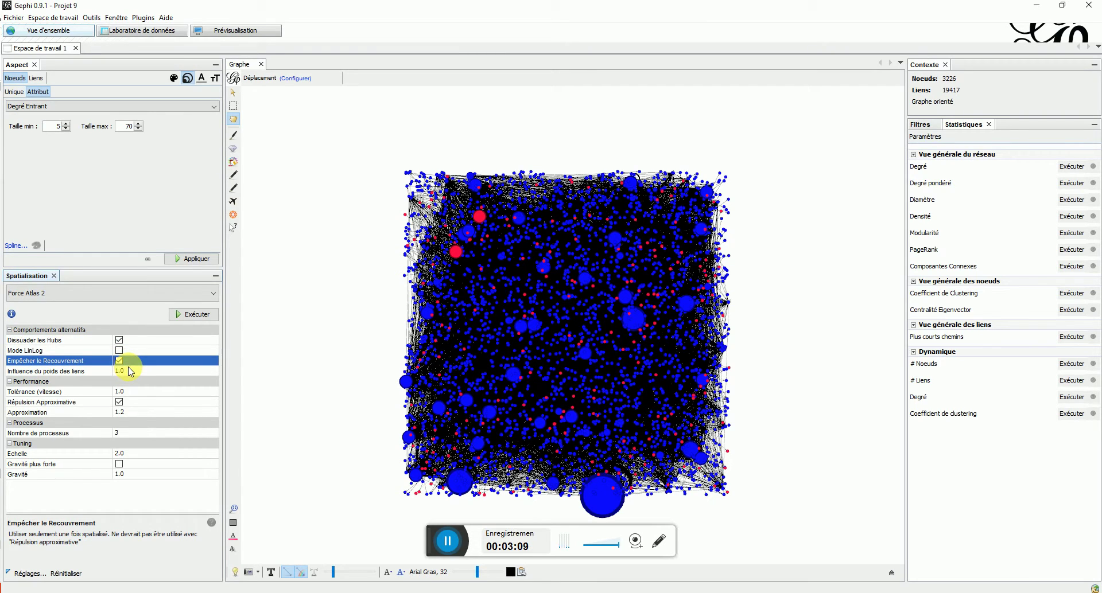
- Set the layout's Influence du poids des liens to 10, Approximation to 0 and Nombre de processus to 8
{"action": "left_click", "coordinate": [146, 373]}
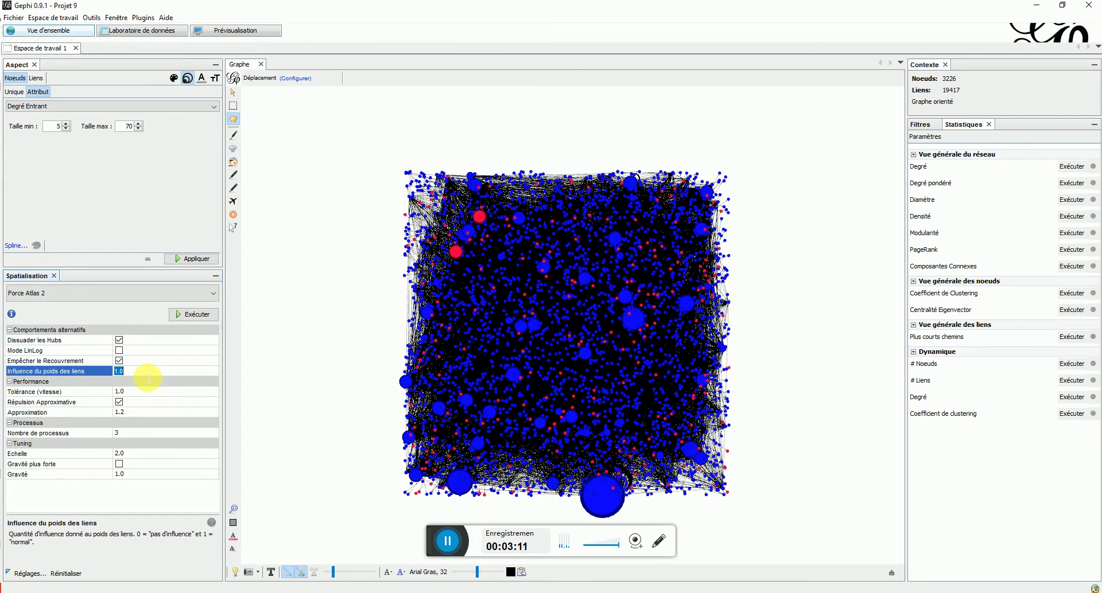
{"action": "type", "text": "10"}
{"action": "left_click", "coordinate": [156, 413]}
{"action": "type", "text": "0"}
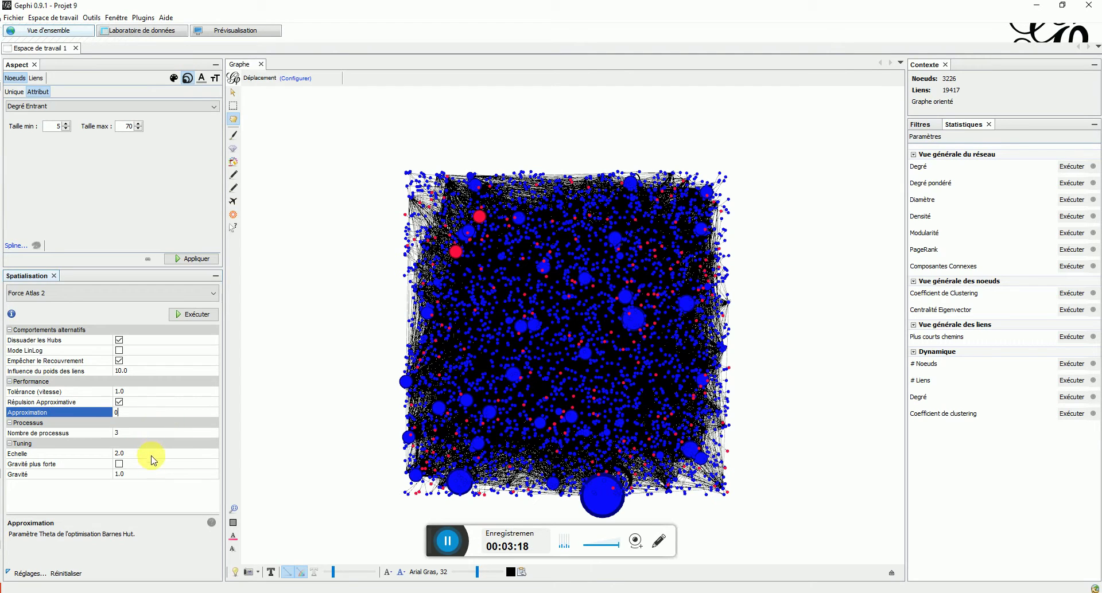
{"action": "left_click", "coordinate": [127, 442]}
{"action": "left_click", "coordinate": [131, 434]}
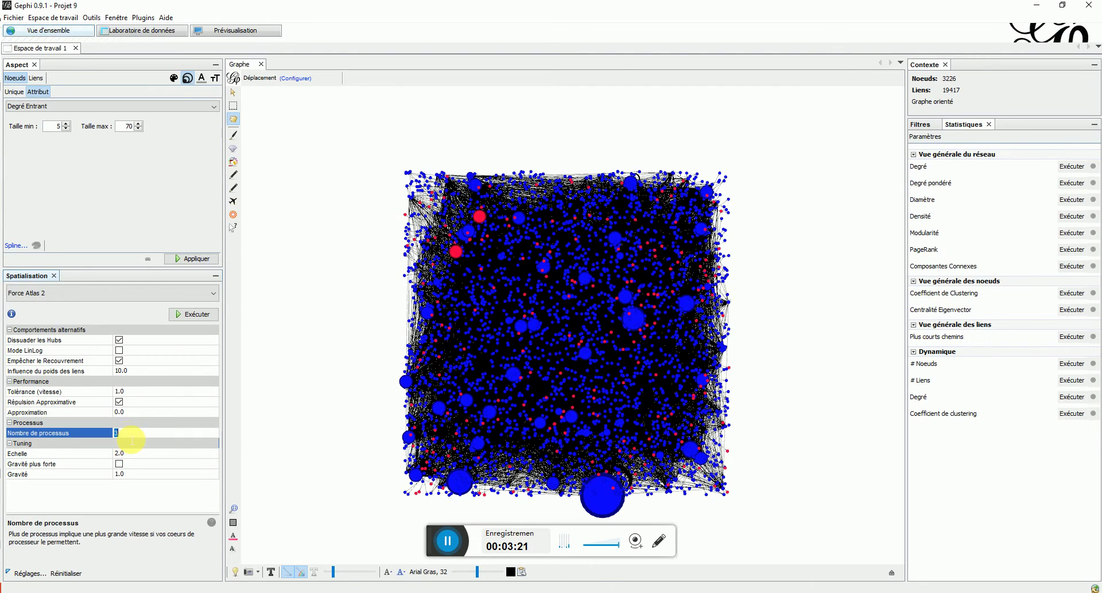
{"action": "type", "text": "8"}
{"action": "key", "text": "Return"}
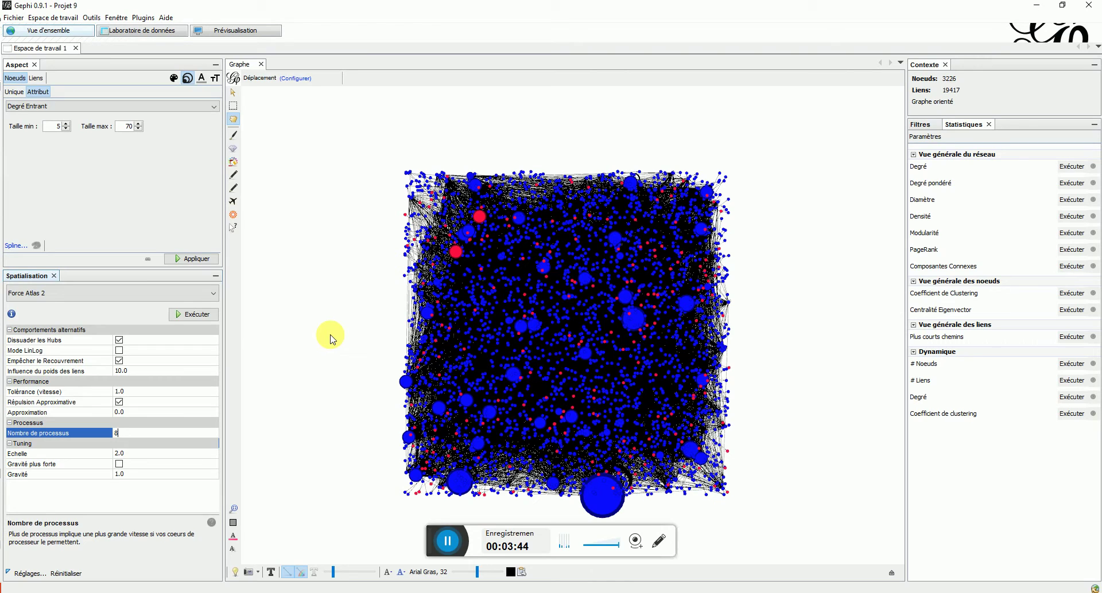
- Run the Force Atlas 2 layout until the graph has spread out, and stop it
{"action": "left_click", "coordinate": [193, 314]}
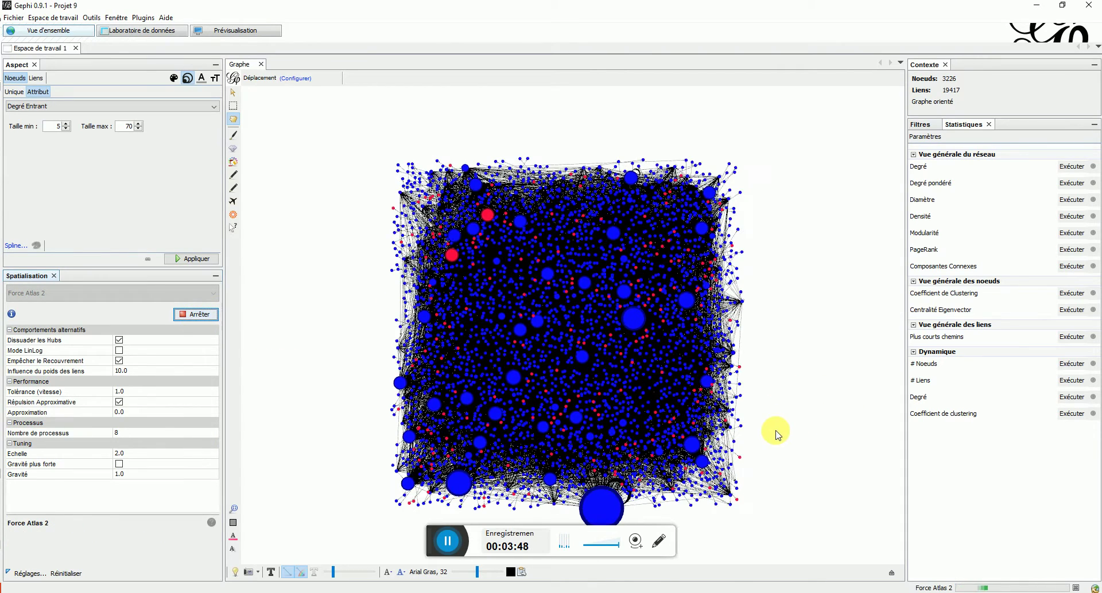
{"action": "scroll", "coordinate": [774, 435], "scroll_direction": "down", "scroll_amount": 2}
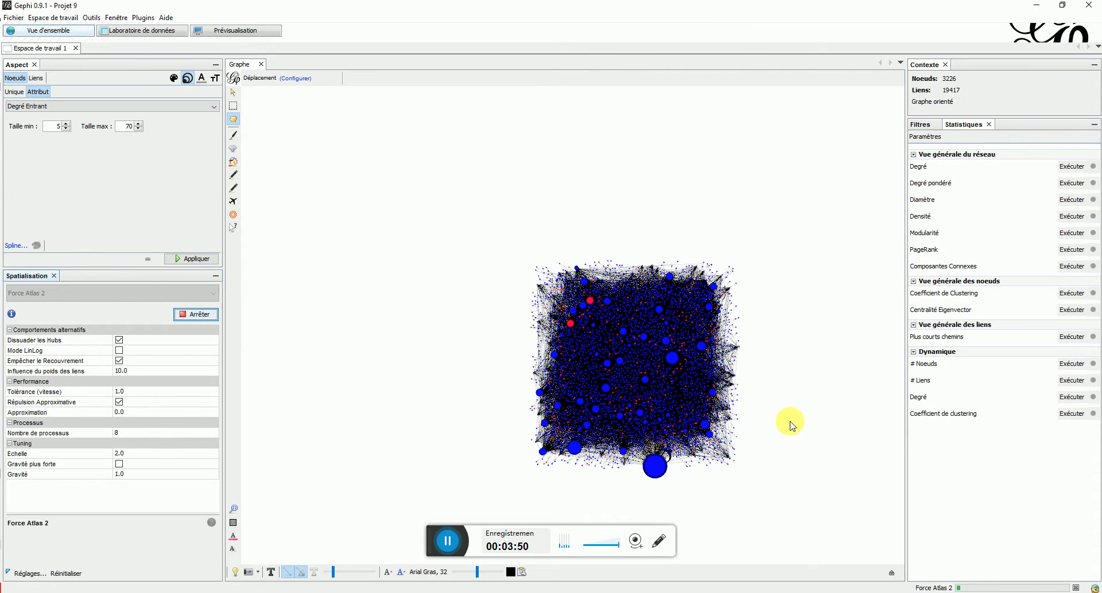
{"action": "scroll", "coordinate": [789, 425], "scroll_direction": "down", "scroll_amount": 2}
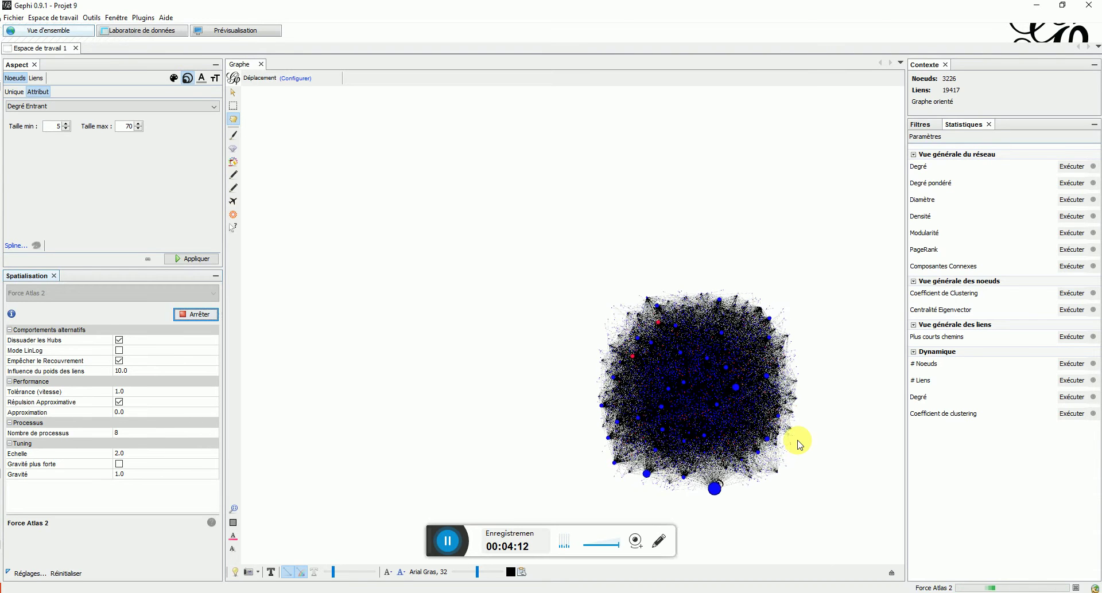
{"action": "left_click", "coordinate": [195, 314]}
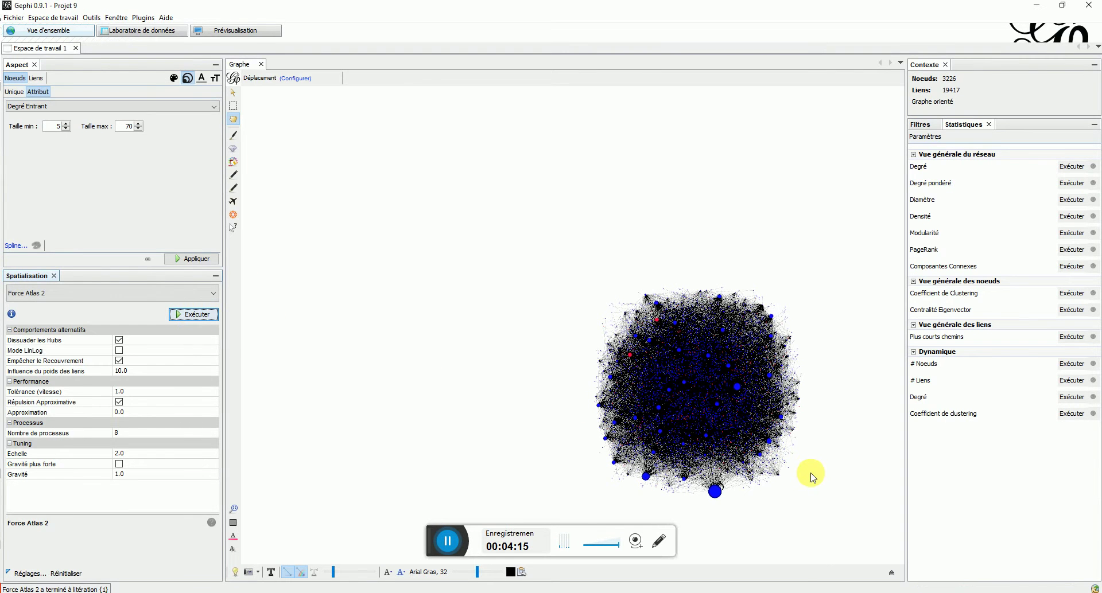
- Select the uppermost large red node of the graph in the Laboratoire de données and show its row there
{"action": "scroll", "coordinate": [812, 479], "scroll_direction": "up", "scroll_amount": 1}
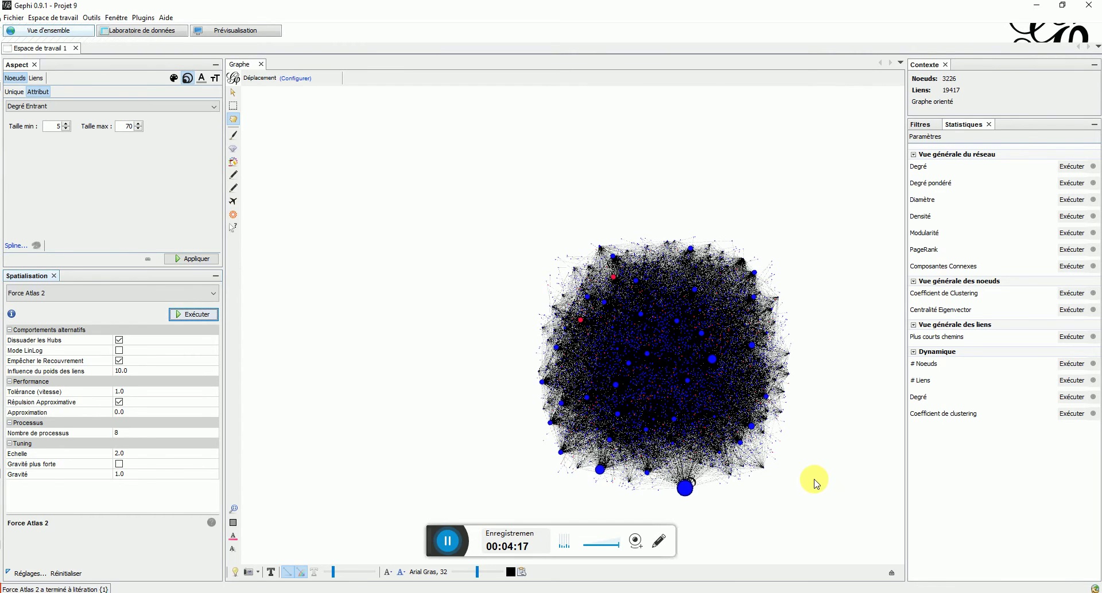
{"action": "scroll", "coordinate": [816, 483], "scroll_direction": "up", "scroll_amount": 1}
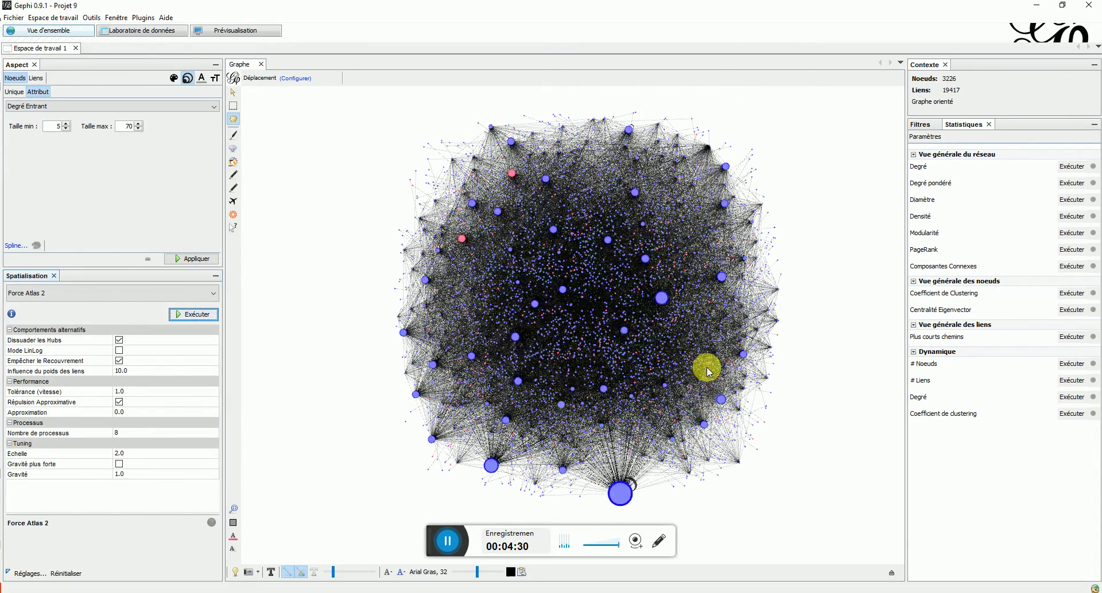
{"action": "scroll", "coordinate": [494, 184], "scroll_direction": "up", "scroll_amount": 3}
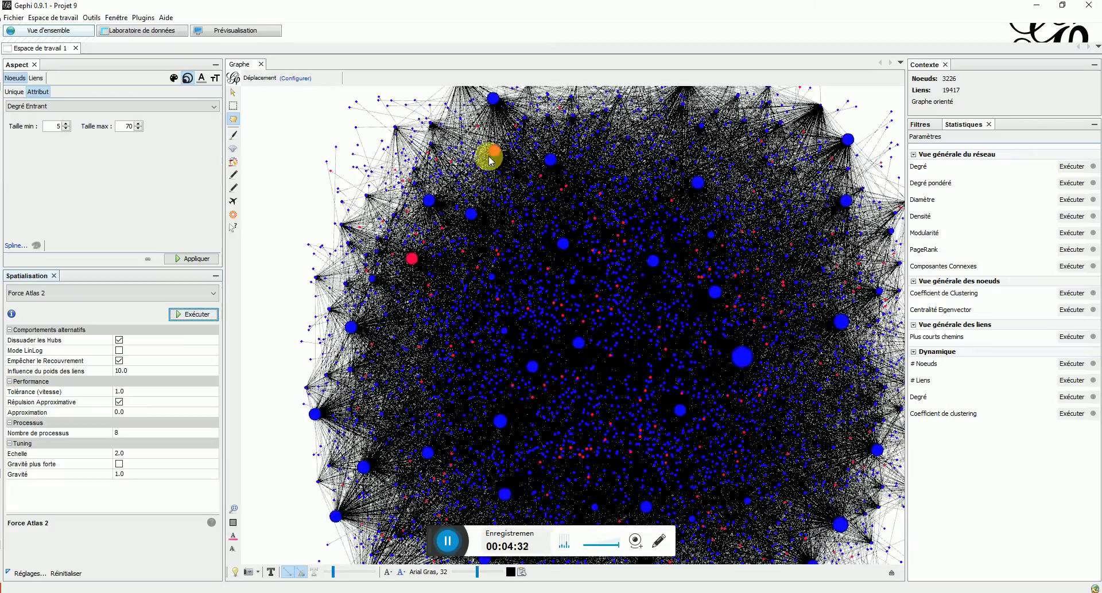
{"action": "scroll", "coordinate": [495, 152], "scroll_direction": "up", "scroll_amount": 3}
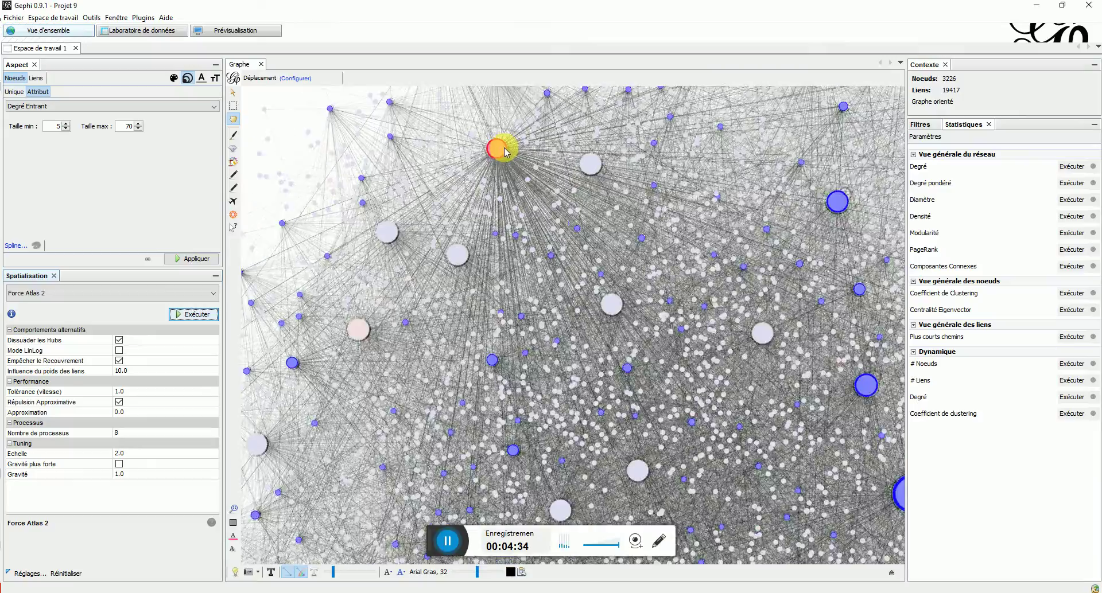
{"action": "scroll", "coordinate": [496, 150], "scroll_direction": "up", "scroll_amount": 4}
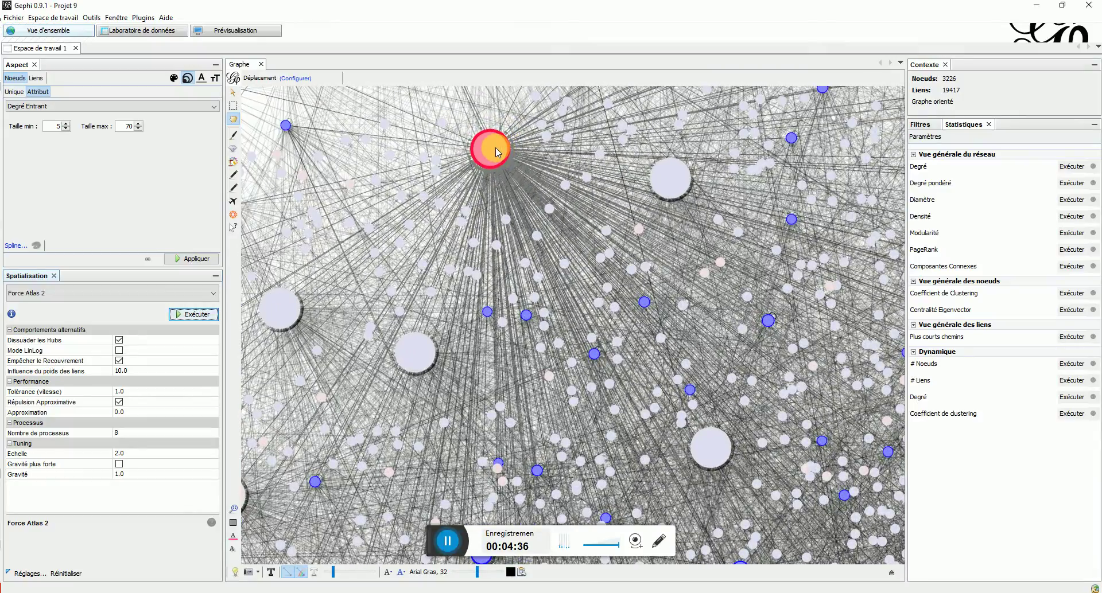
{"action": "scroll", "coordinate": [497, 152], "scroll_direction": "up", "scroll_amount": 1}
{"action": "right_click", "coordinate": [497, 152]}
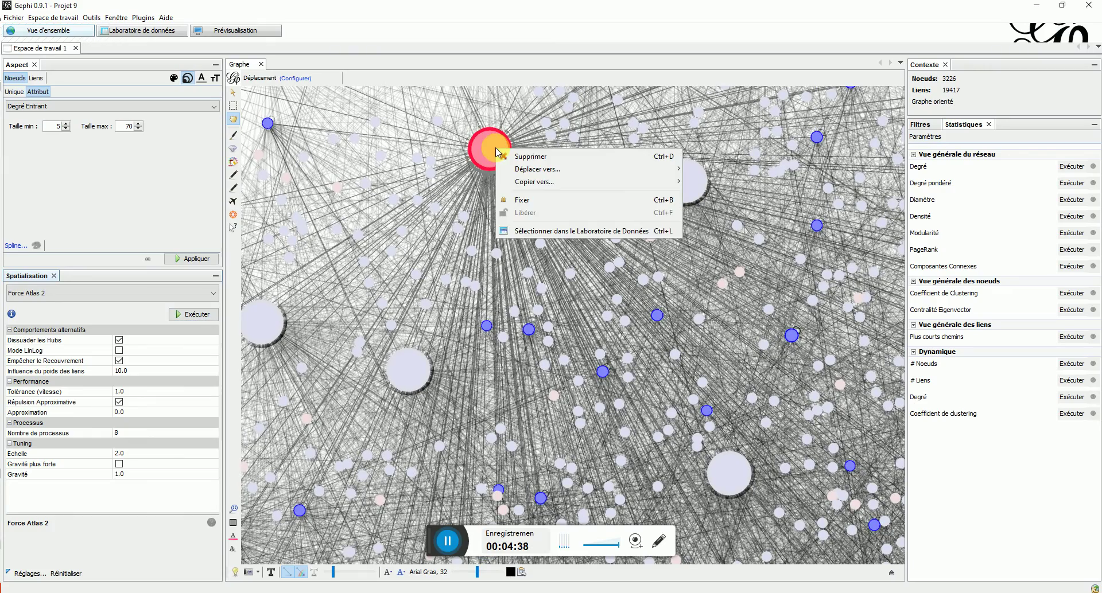
{"action": "left_click", "coordinate": [526, 231]}
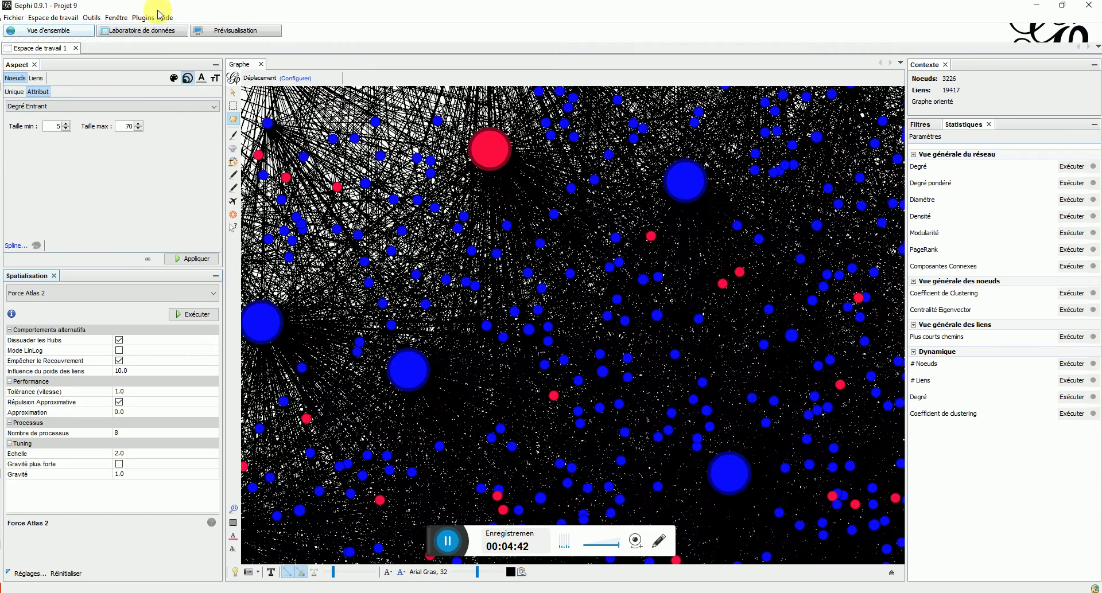
{"action": "left_click", "coordinate": [158, 32]}
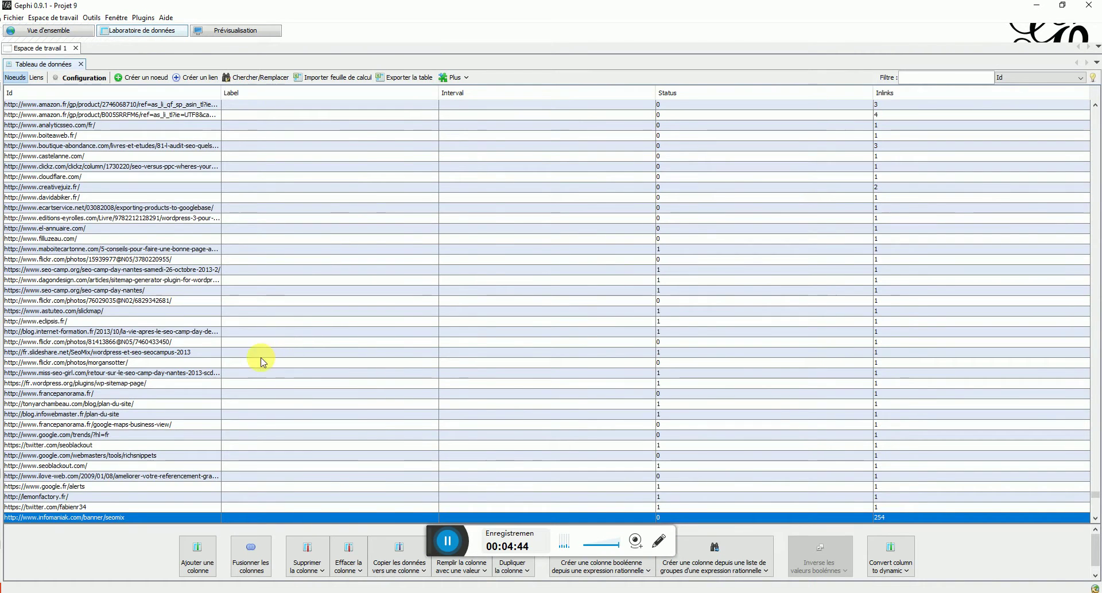
{"action": "scroll", "coordinate": [253, 357], "scroll_direction": "down", "scroll_amount": 1}
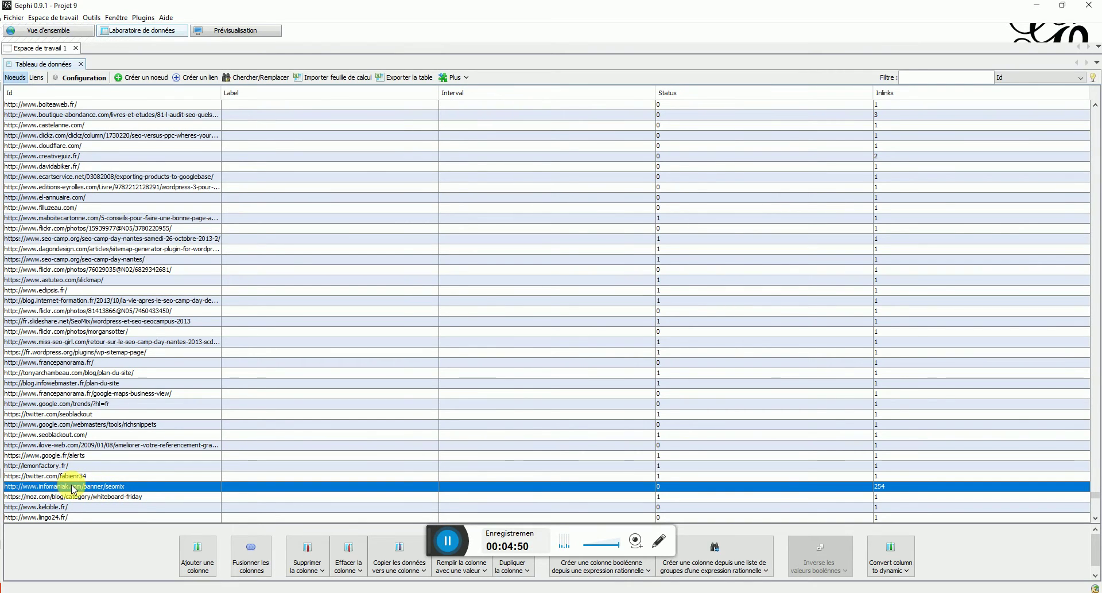
{"action": "right_click", "coordinate": [83, 363]}
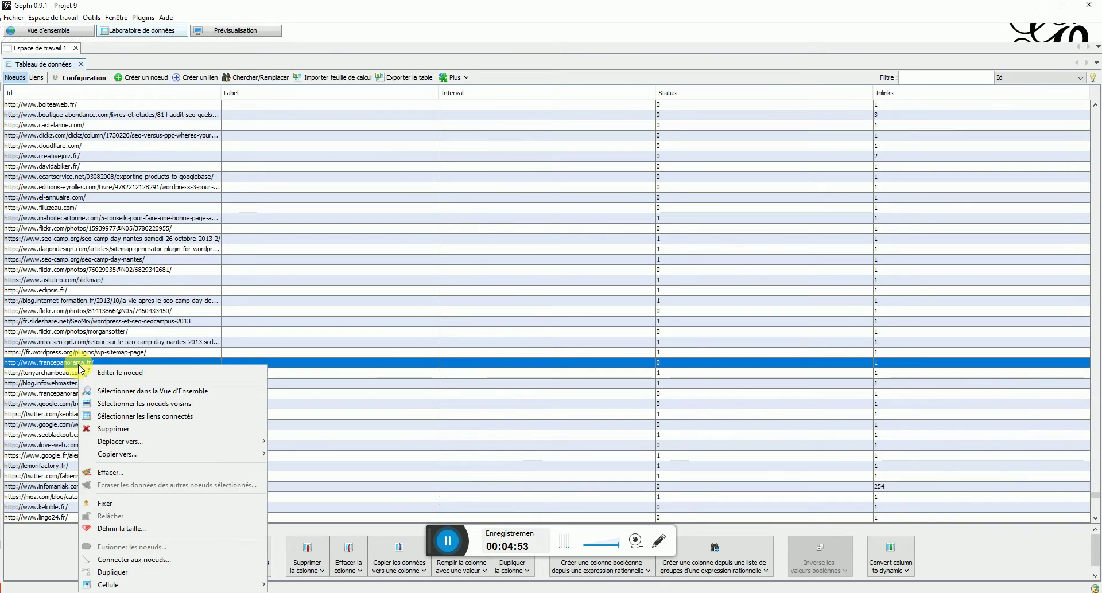
{"action": "left_click", "coordinate": [160, 396]}
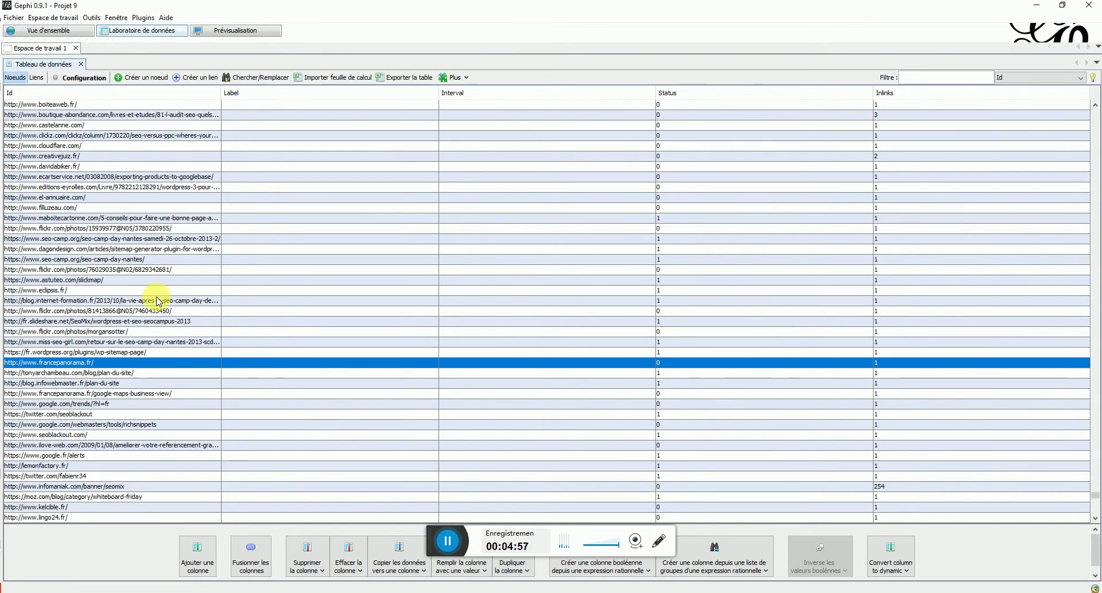
{"action": "left_click", "coordinate": [65, 30]}
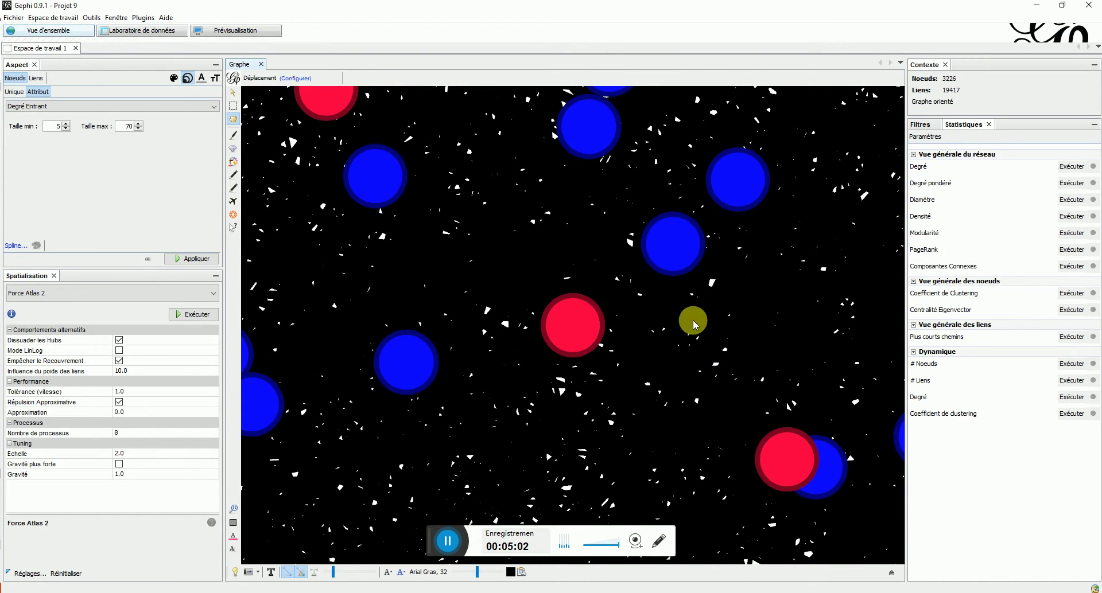
{"action": "scroll", "coordinate": [693, 322], "scroll_direction": "down", "scroll_amount": 10}
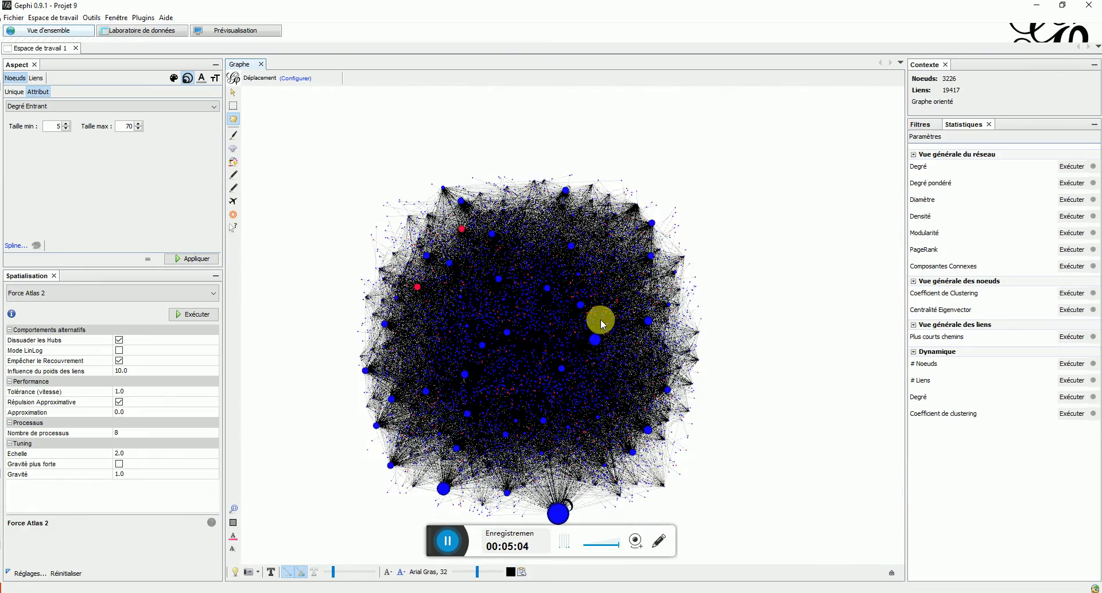
{"action": "scroll", "coordinate": [634, 291], "scroll_direction": "down", "scroll_amount": 3}
{"action": "scroll", "coordinate": [612, 369], "scroll_direction": "up", "scroll_amount": 3}
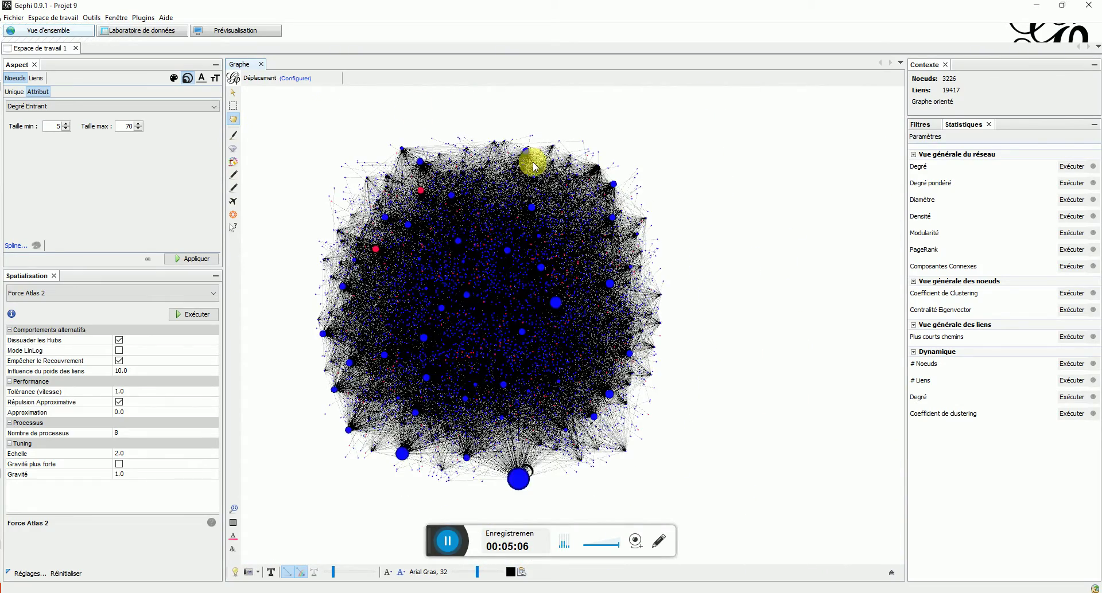